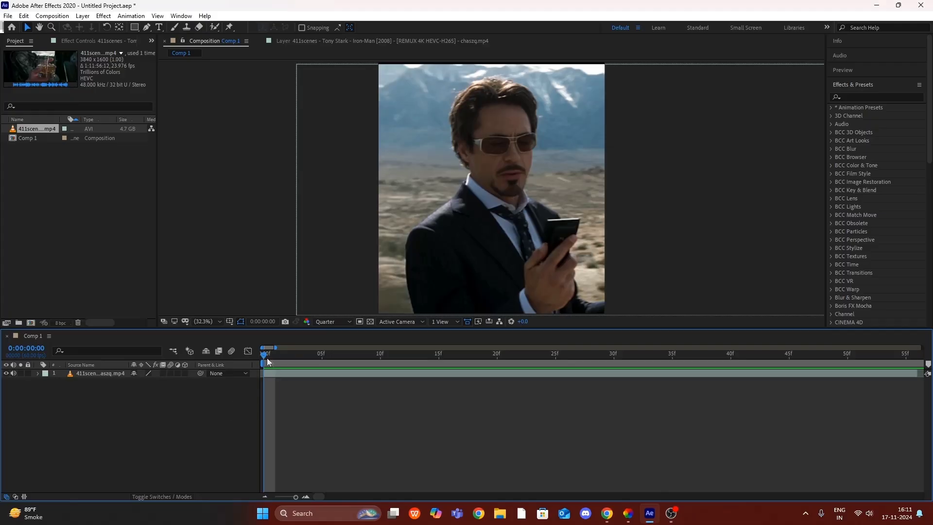
# Step: Scrub the clip's opening frames, enable frame blending on layer 1, and select it
pyautogui.moveTo(267, 355); pyautogui.dragTo(286, 355)
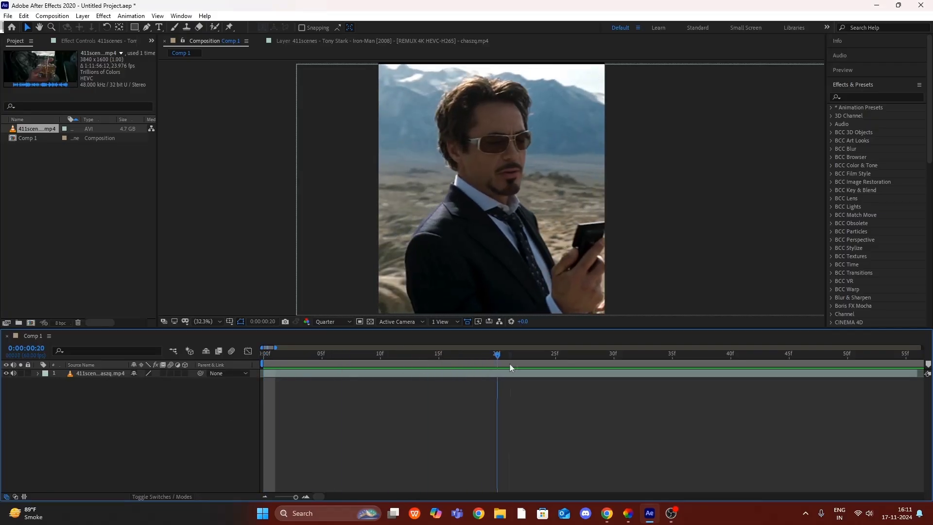
pyautogui.moveTo(278, 394); pyautogui.dragTo(265, 397)
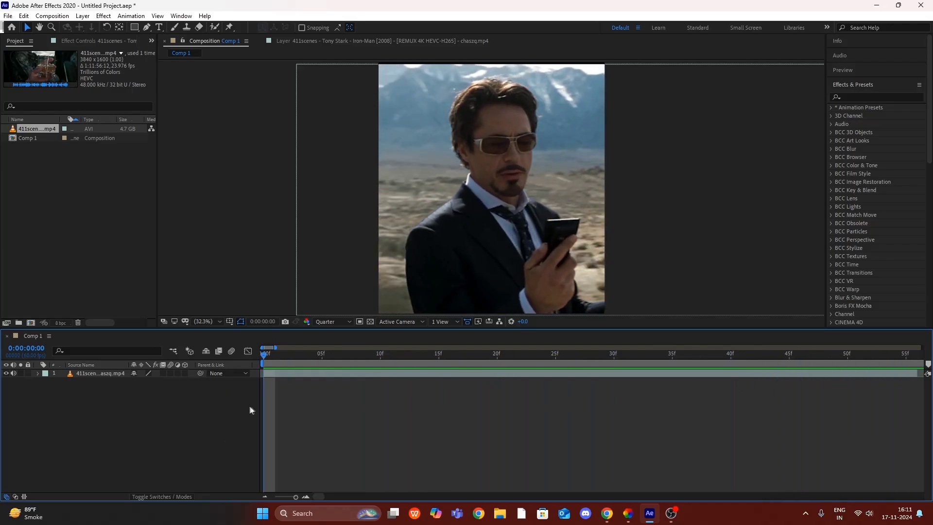
pyautogui.click(171, 374)
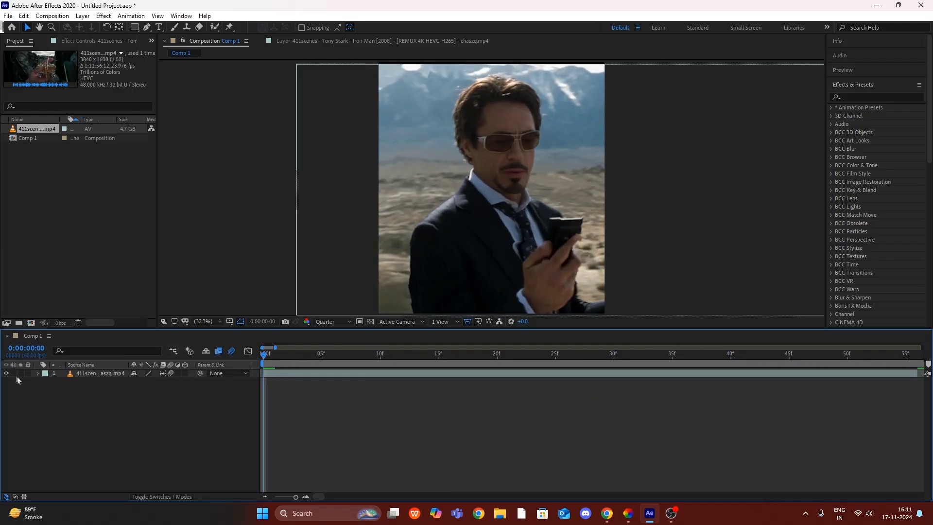
pyautogui.click(320, 373)
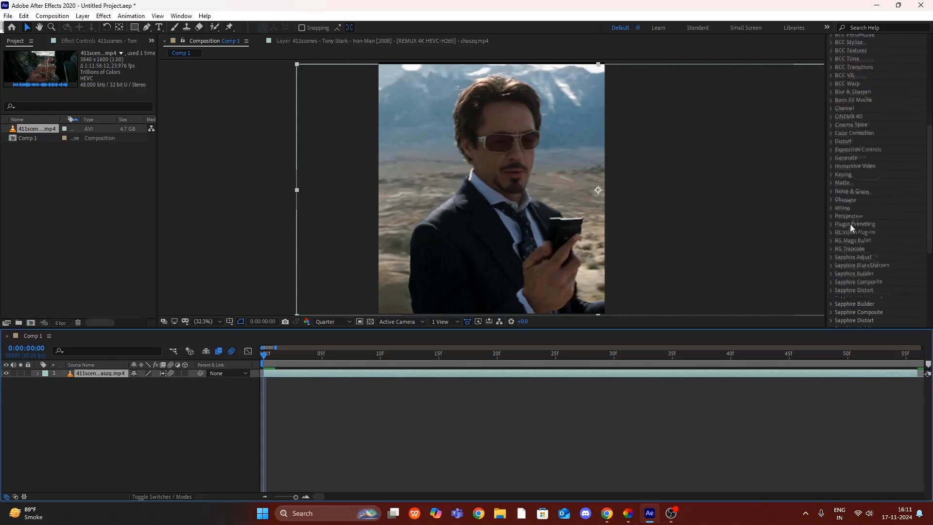
# Step: Start a Stabilize Motion track, resize Track Point 1's boxes, and place it on the nose bridge
pyautogui.click(842, 304)
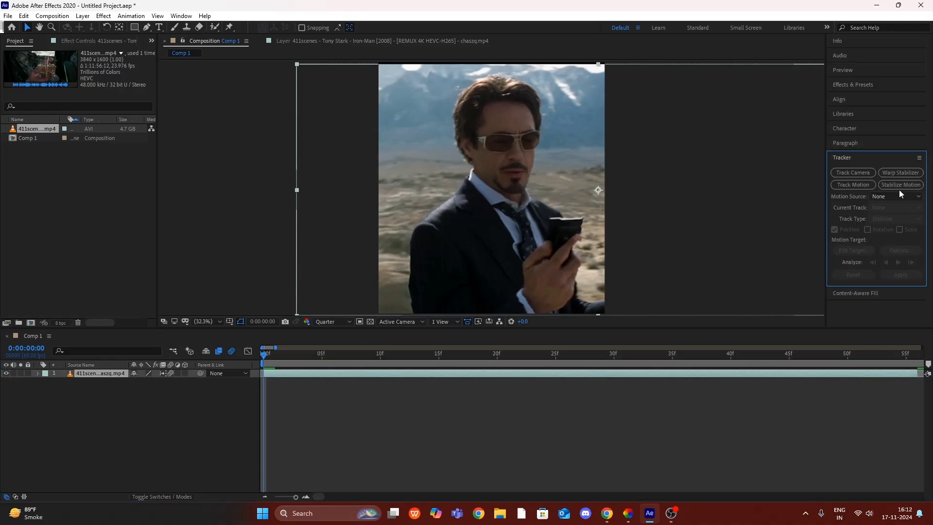
pyautogui.click(900, 185)
pyautogui.scroll(3, 498, 180)
pyautogui.moveTo(498, 178); pyautogui.dragTo(560, 221)
pyautogui.moveTo(490, 169); pyautogui.dragTo(257, 77)
pyautogui.scroll(2, 466, 168)
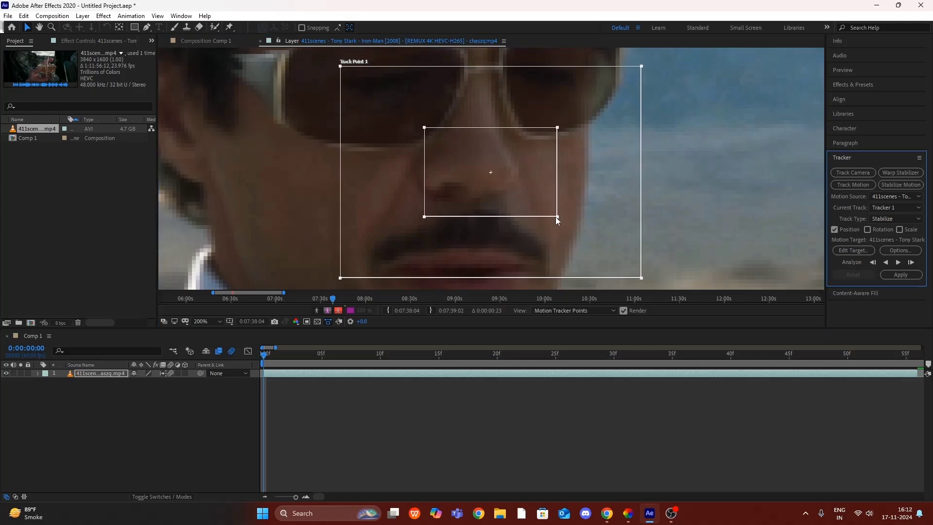
pyautogui.scroll(-1, 556, 216)
pyautogui.moveTo(567, 223); pyautogui.dragTo(546, 211)
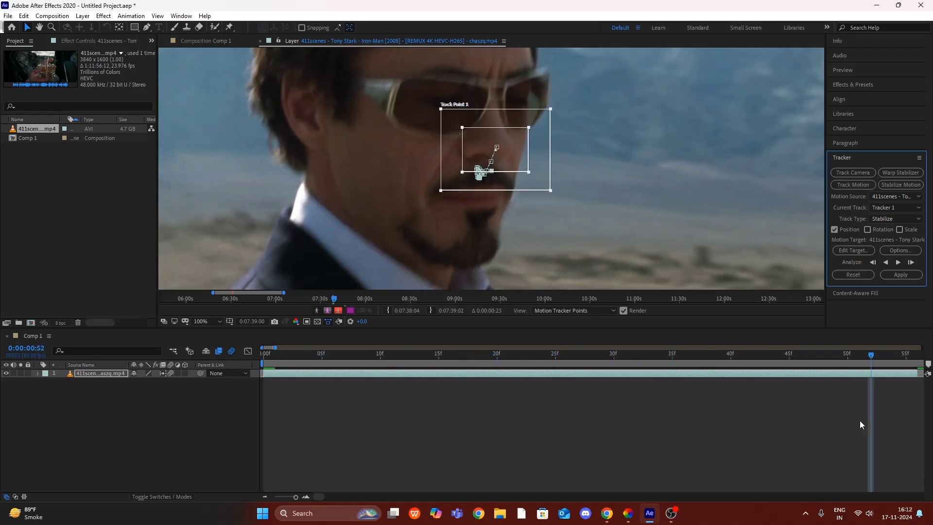
# Step: Apply the face tracking data to the clip with X and Y dimensions
pyautogui.click(899, 275)
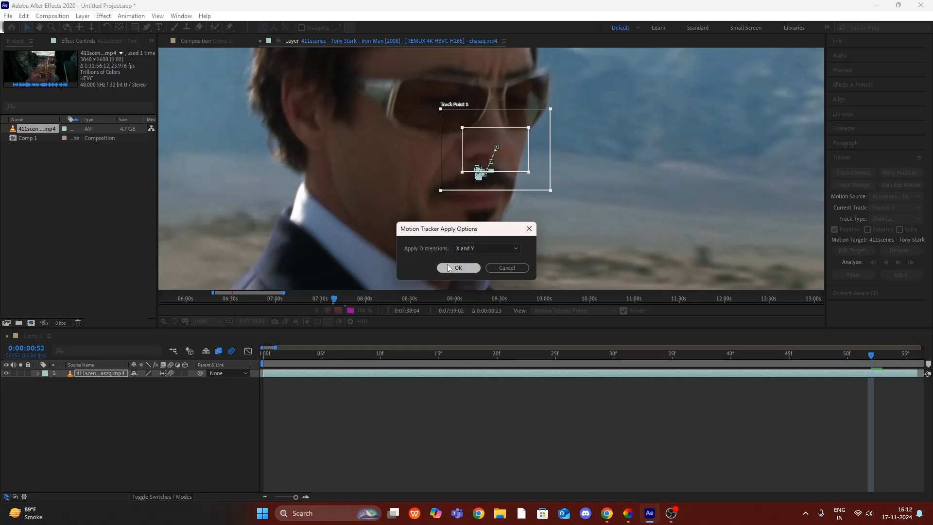
pyautogui.click(457, 268)
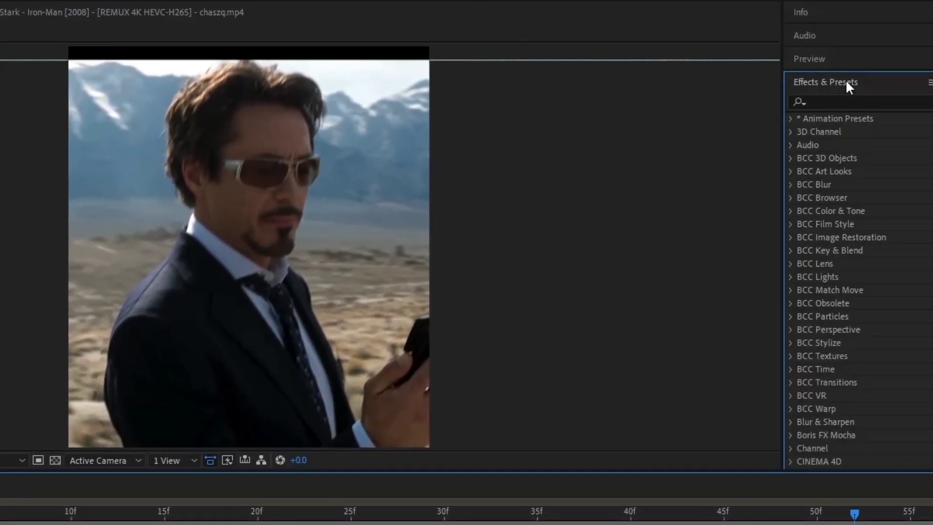
# Step: Search the Effects & Presets library for 'motion' and apply Motion Tile to the clip
pyautogui.click(849, 87)
pyautogui.write('motion')
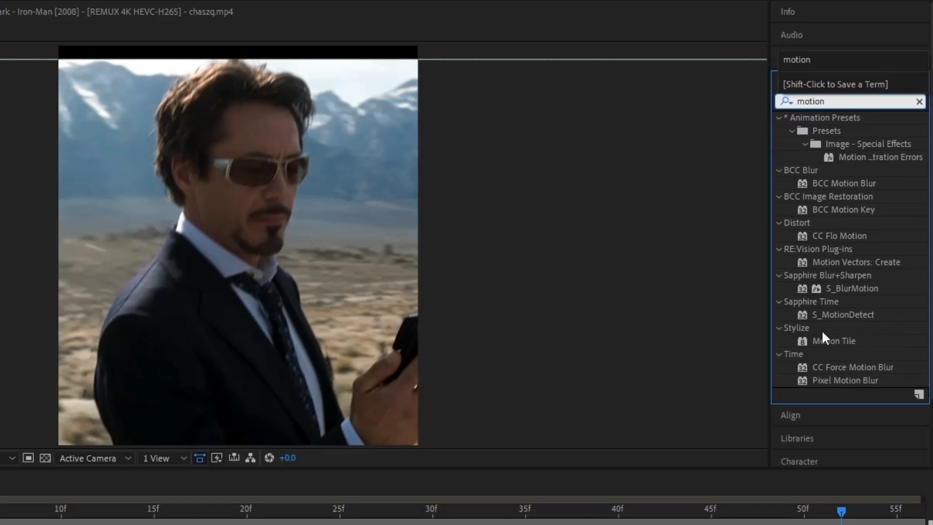
pyautogui.click(831, 340)
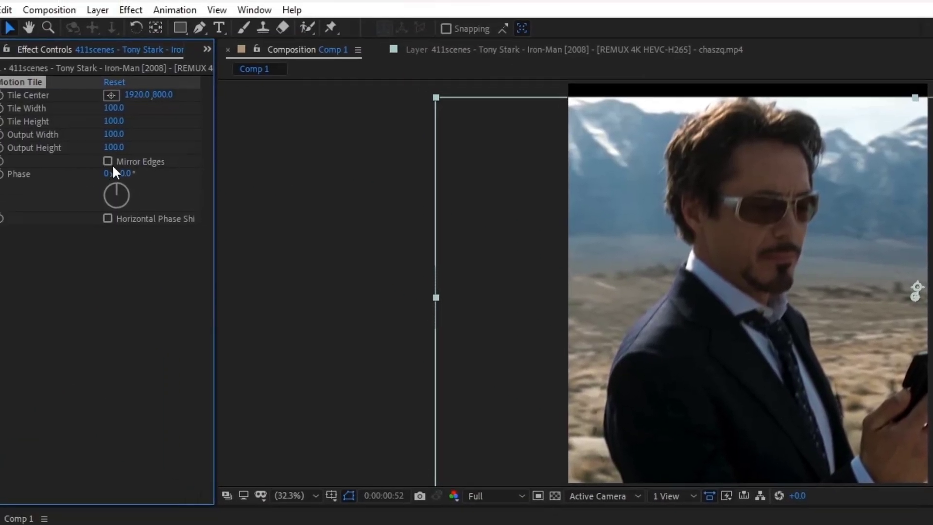
pyautogui.write('3')
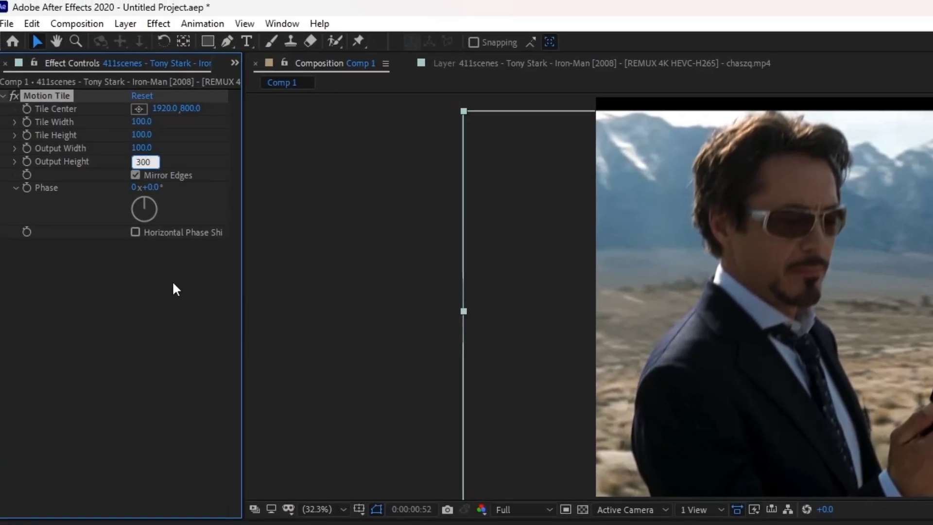
pyautogui.write('00')
pyautogui.press('Return')
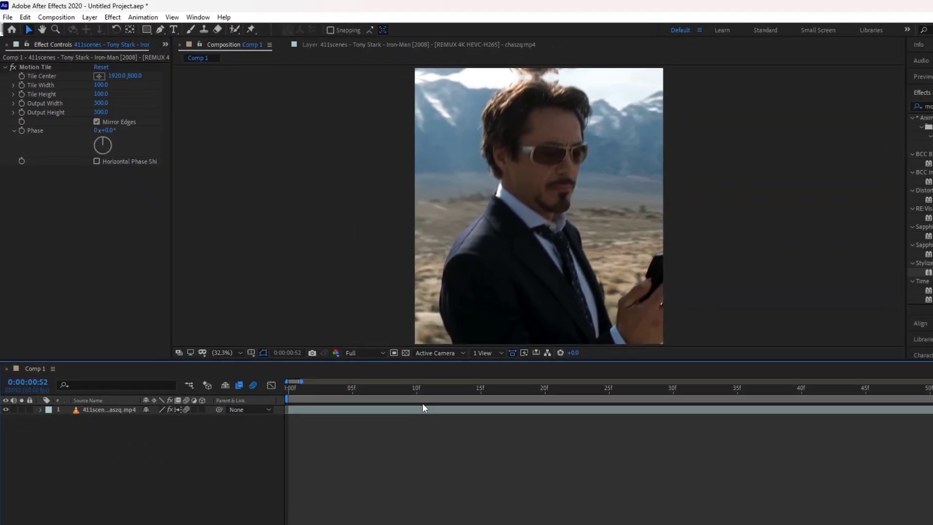
pyautogui.press('space')
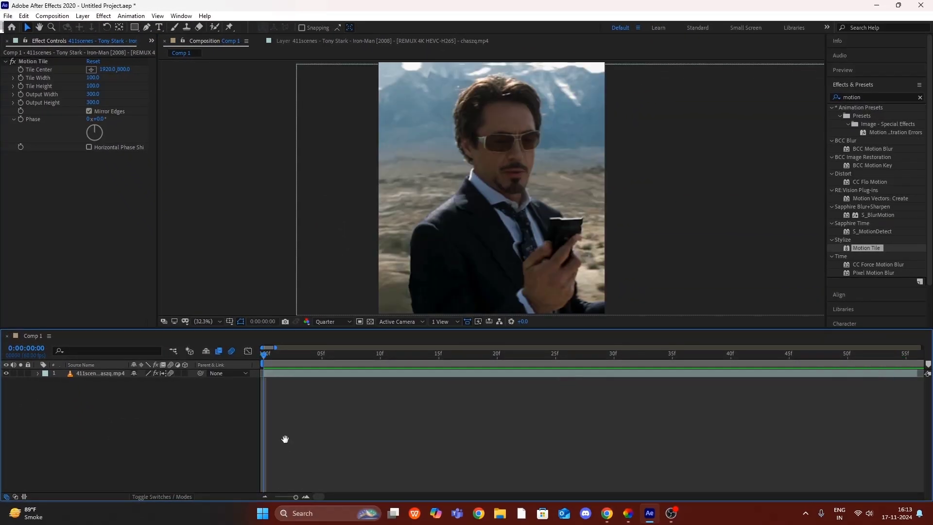
pyautogui.press('space')
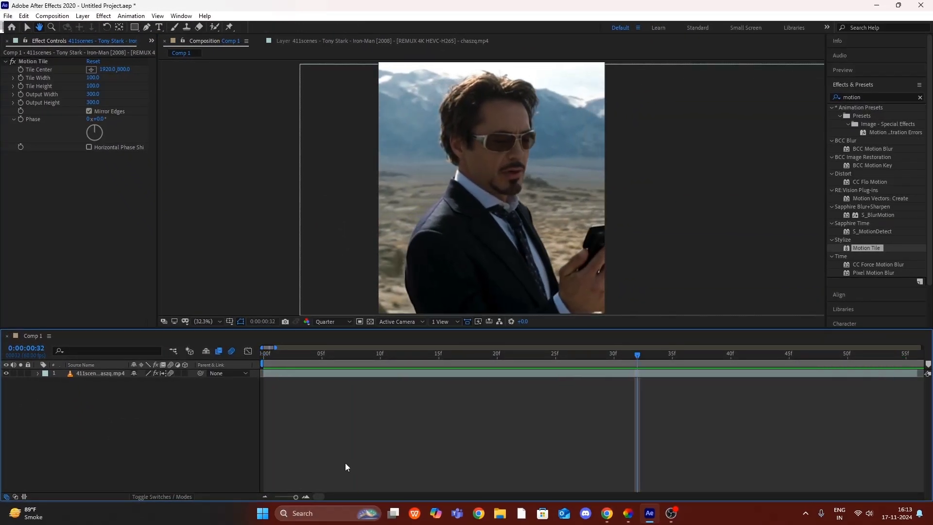
pyautogui.press('space')
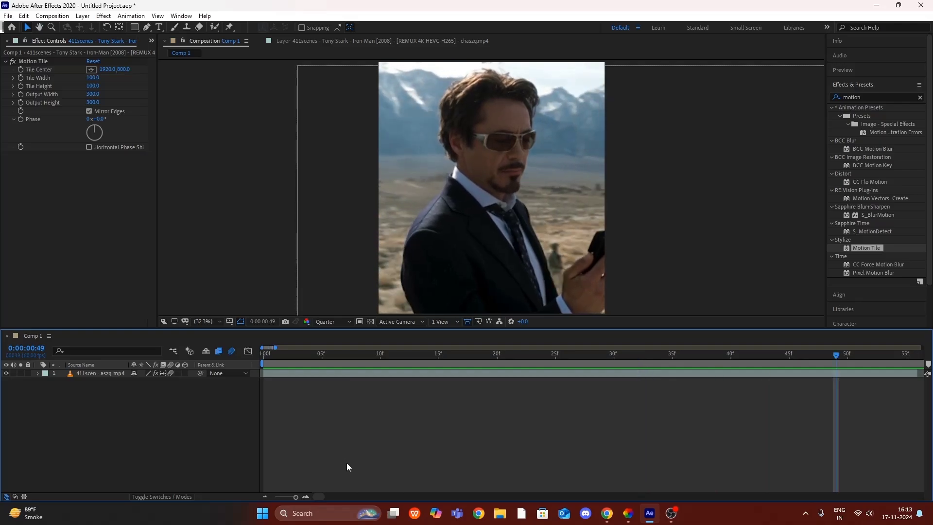